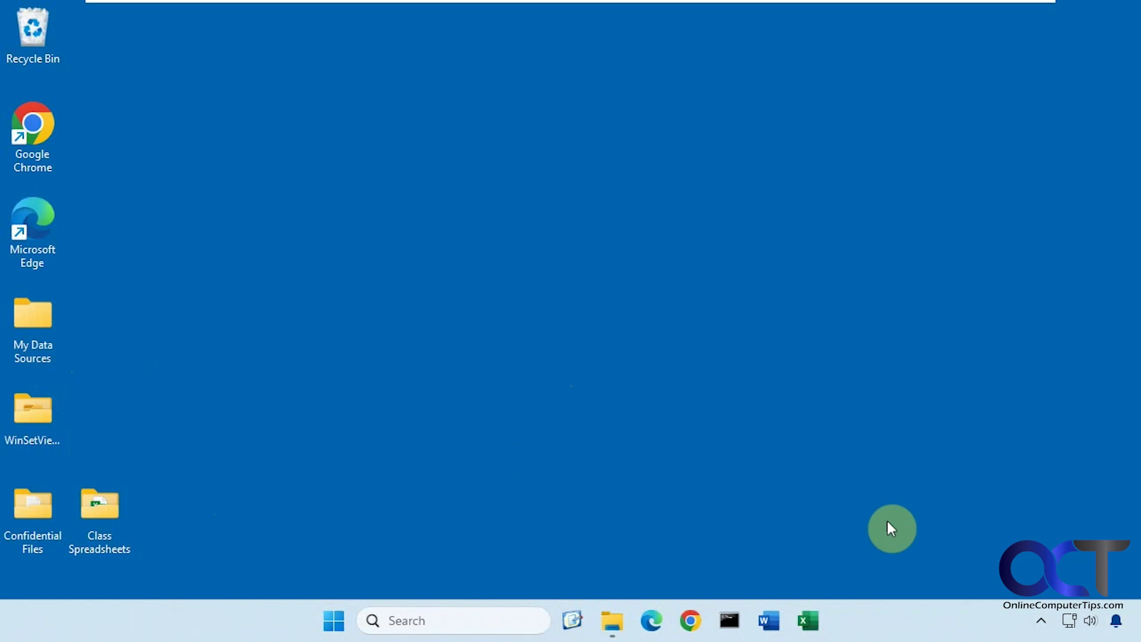
Review the taskbar jump lists of Excel, Word, Command Prompt and File Explorer, ending on Word's recent documents.
right_click(809, 622)
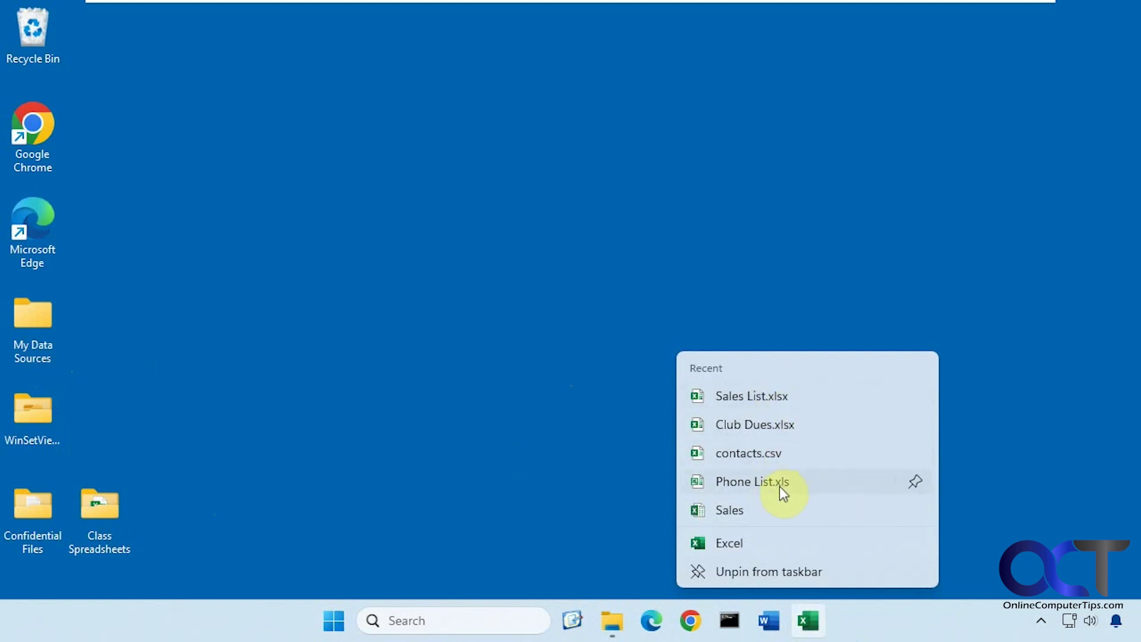
right_click(769, 624)
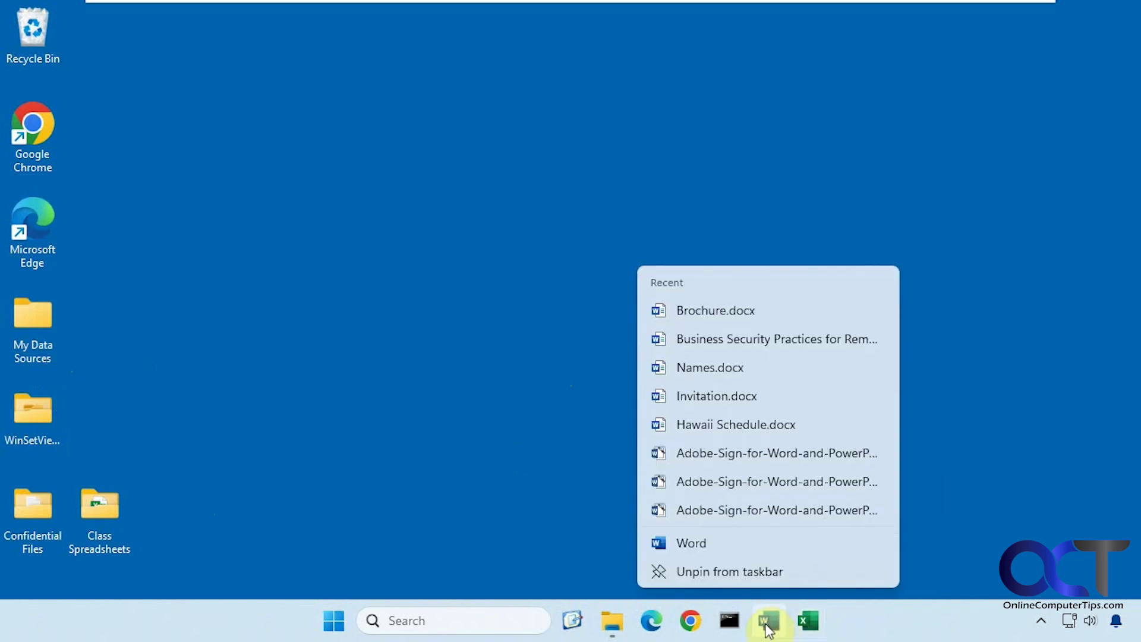
click(884, 634)
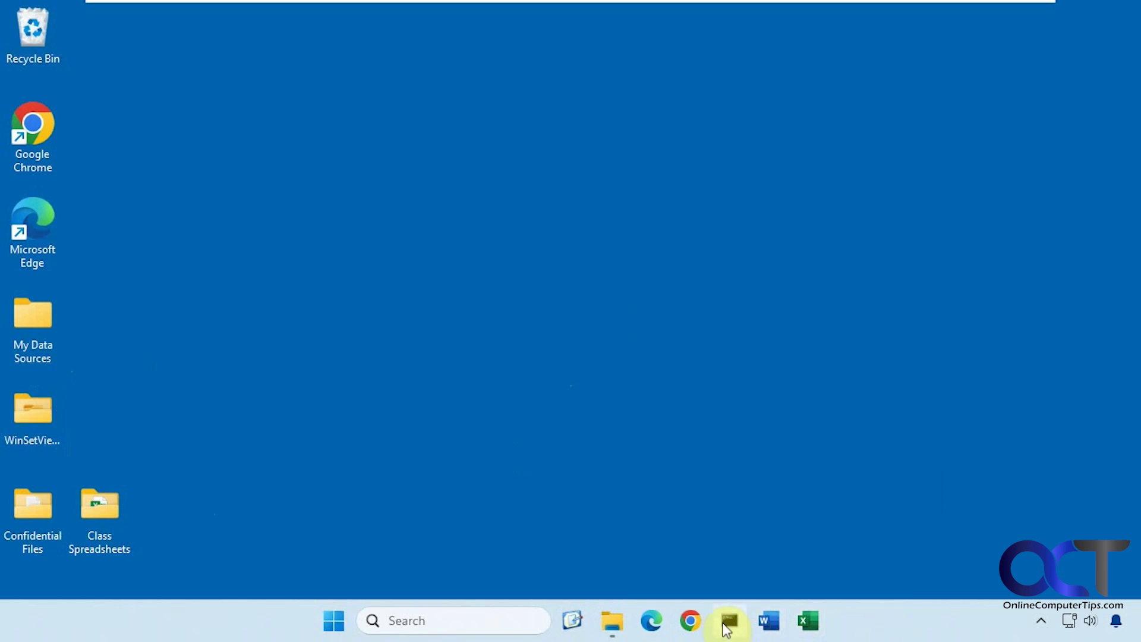
right_click(729, 622)
click(894, 629)
right_click(611, 624)
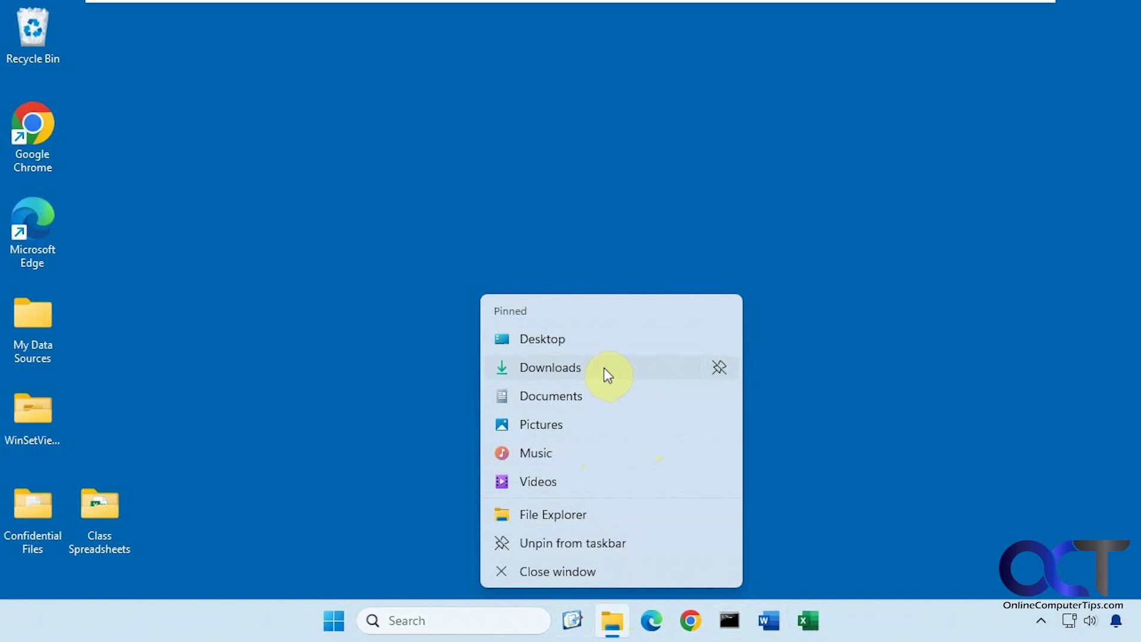
click(913, 629)
right_click(761, 625)
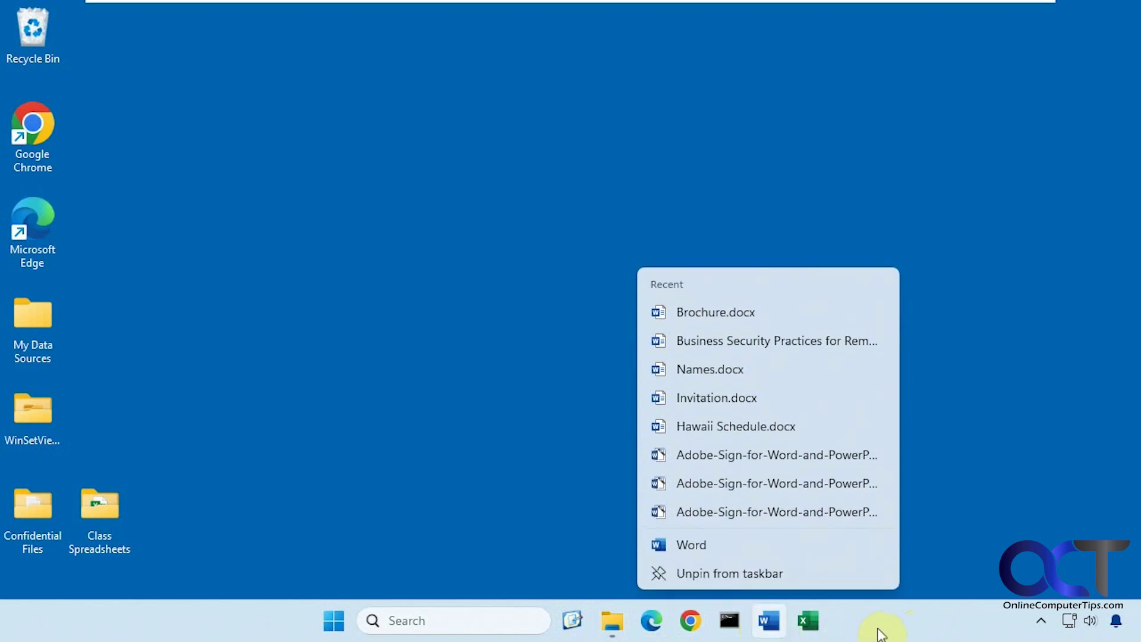
Expand Start's full Recommended list of recent files, then open File Explorer on Home.
click(879, 632)
click(333, 625)
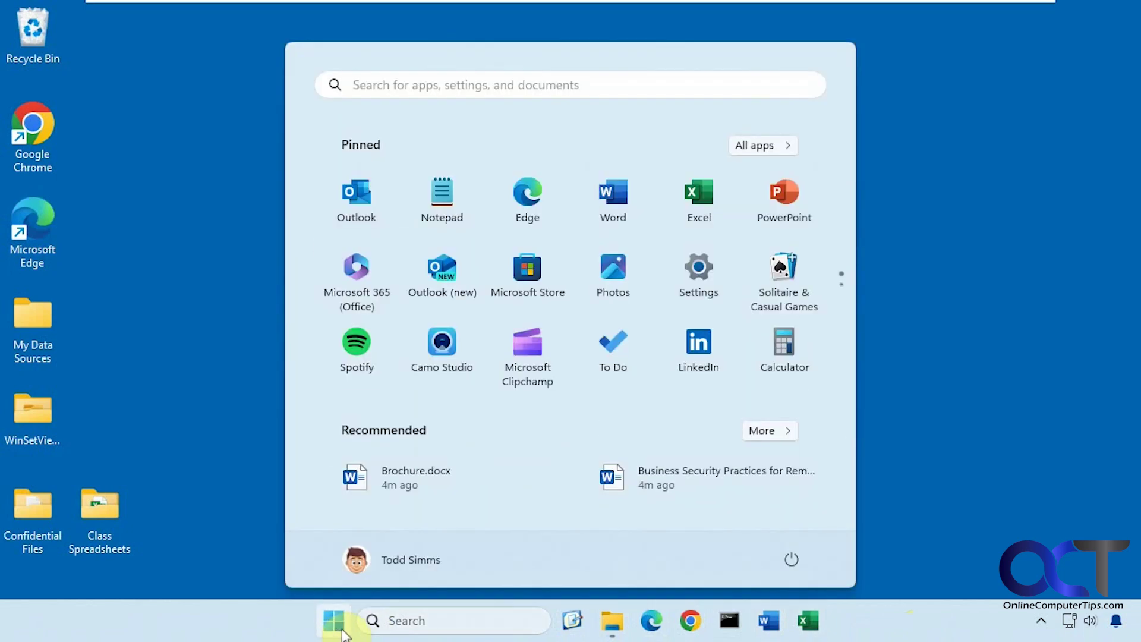
click(765, 432)
click(1007, 309)
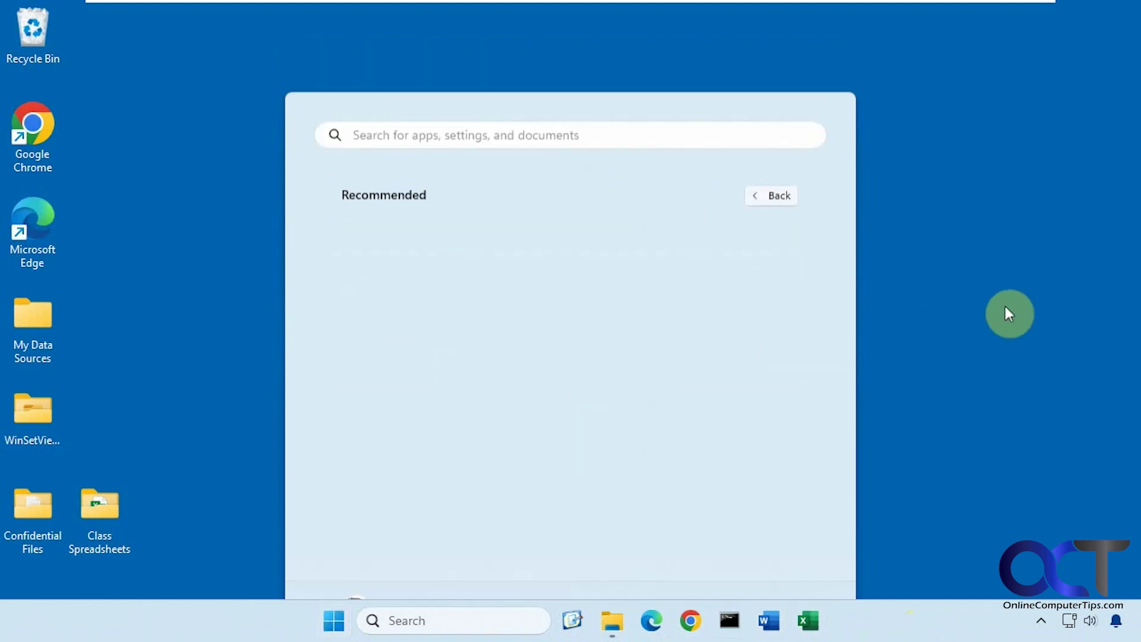
click(613, 620)
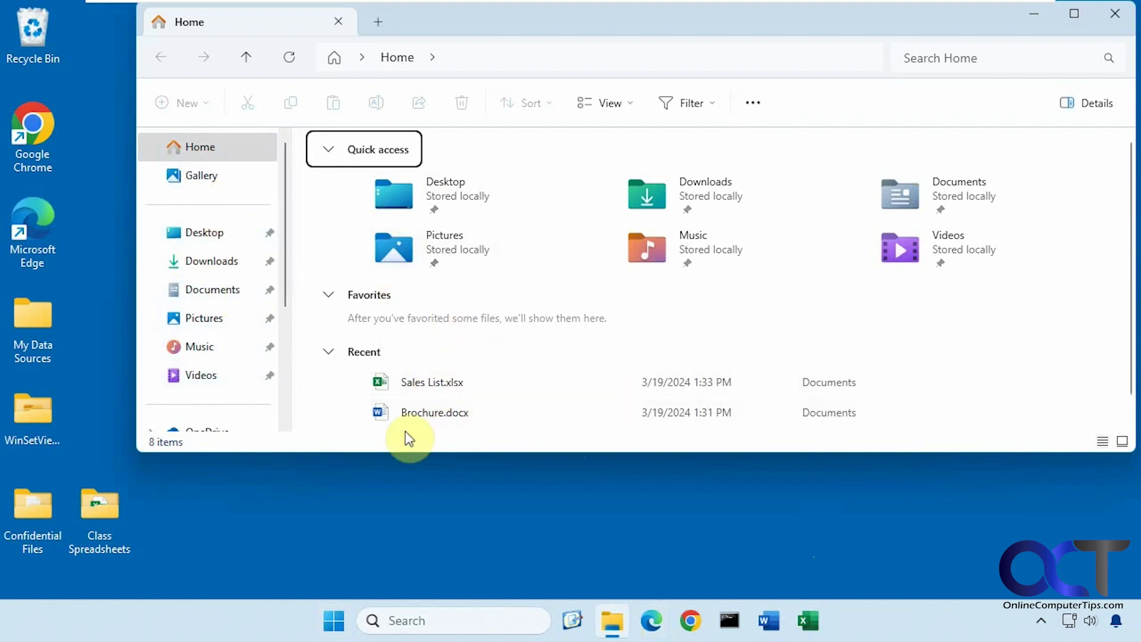
click(753, 110)
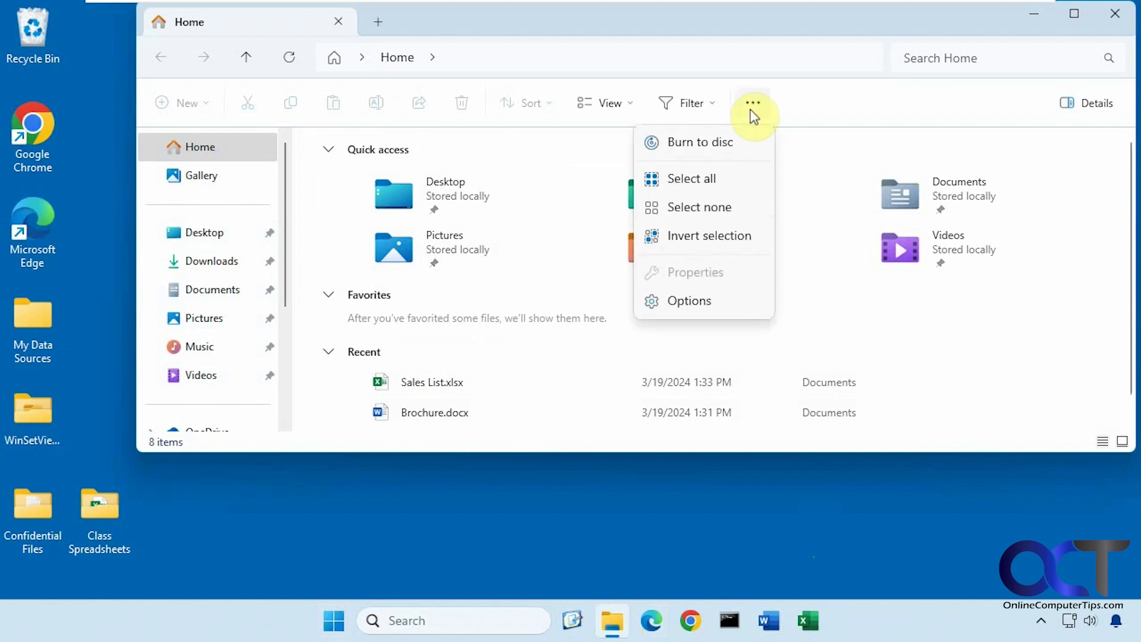
click(716, 305)
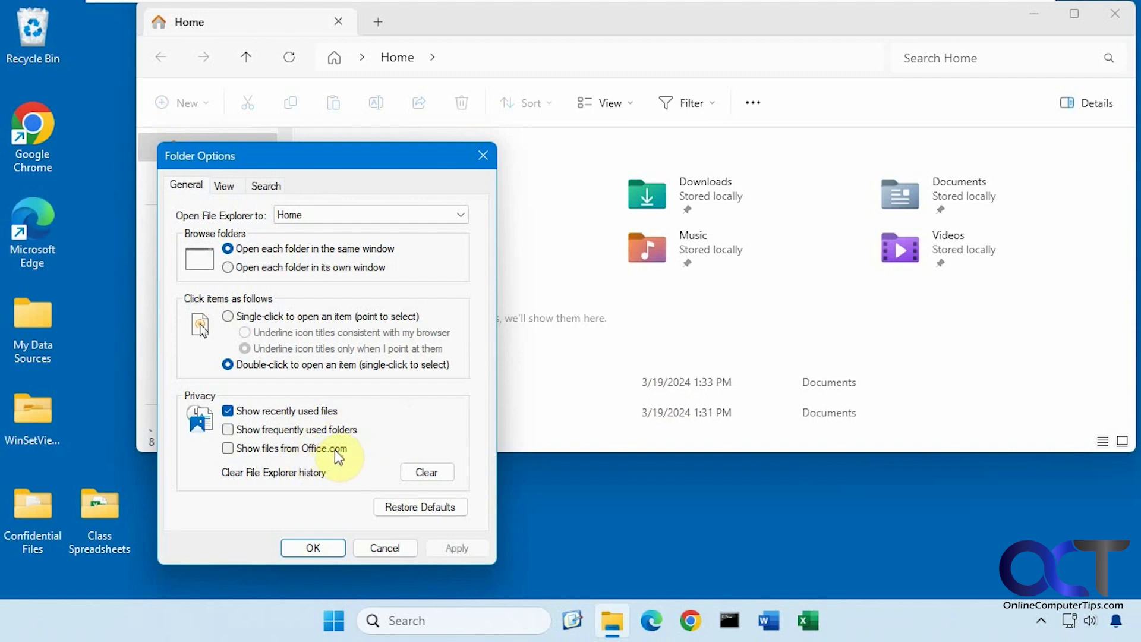
click(420, 471)
click(384, 547)
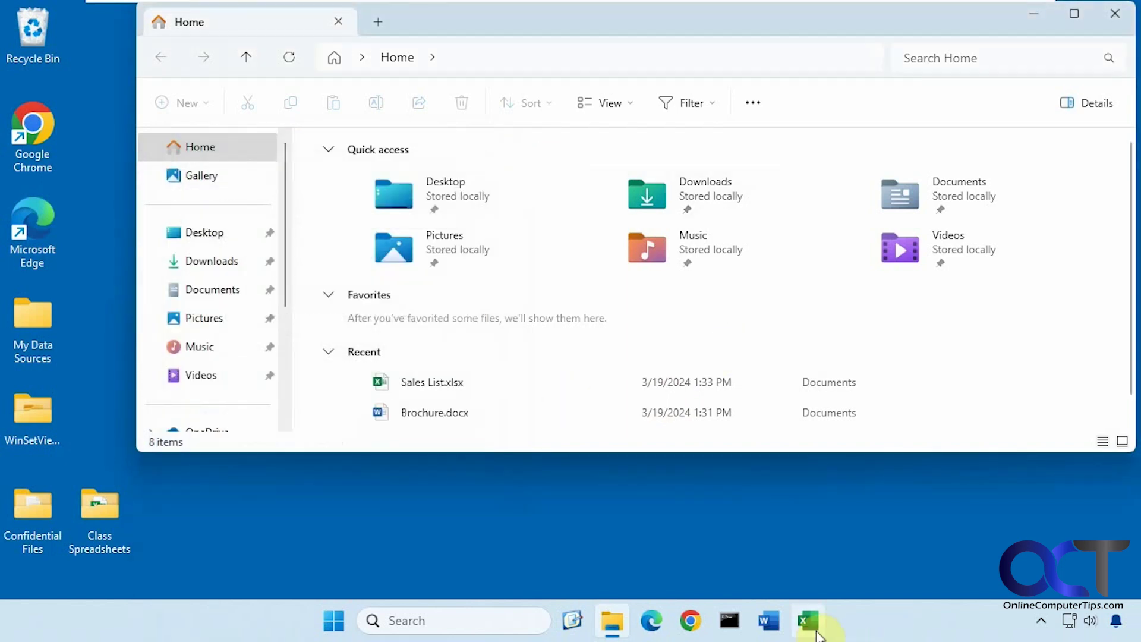
right_click(817, 631)
click(912, 633)
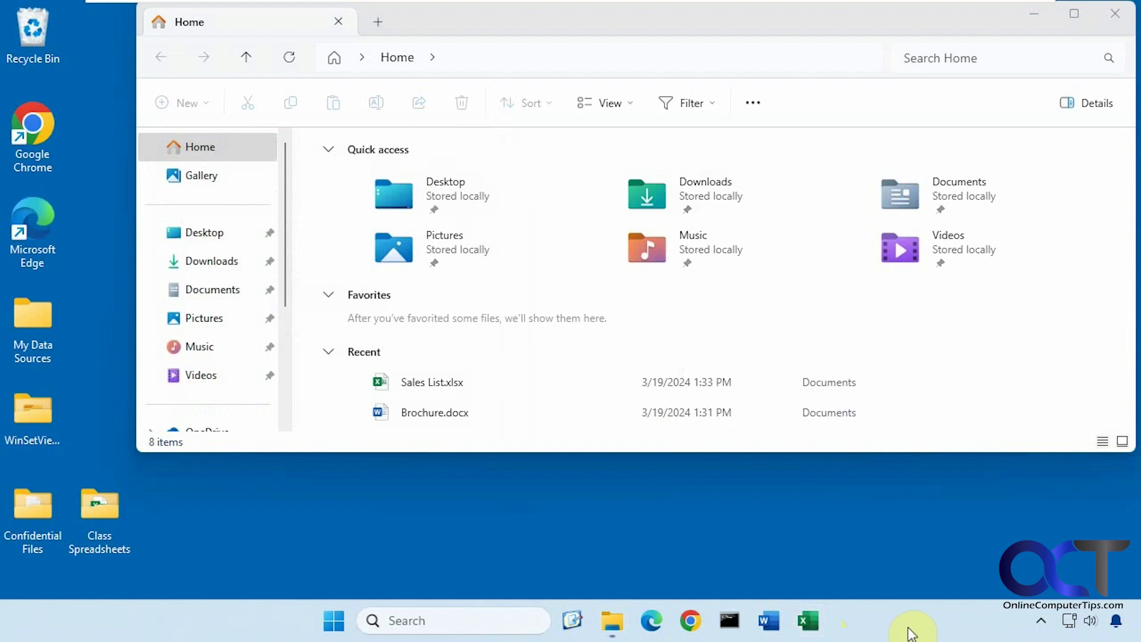
Go to Settings > Personalization > Start and scroll down to the recently opened items toggle.
click(333, 621)
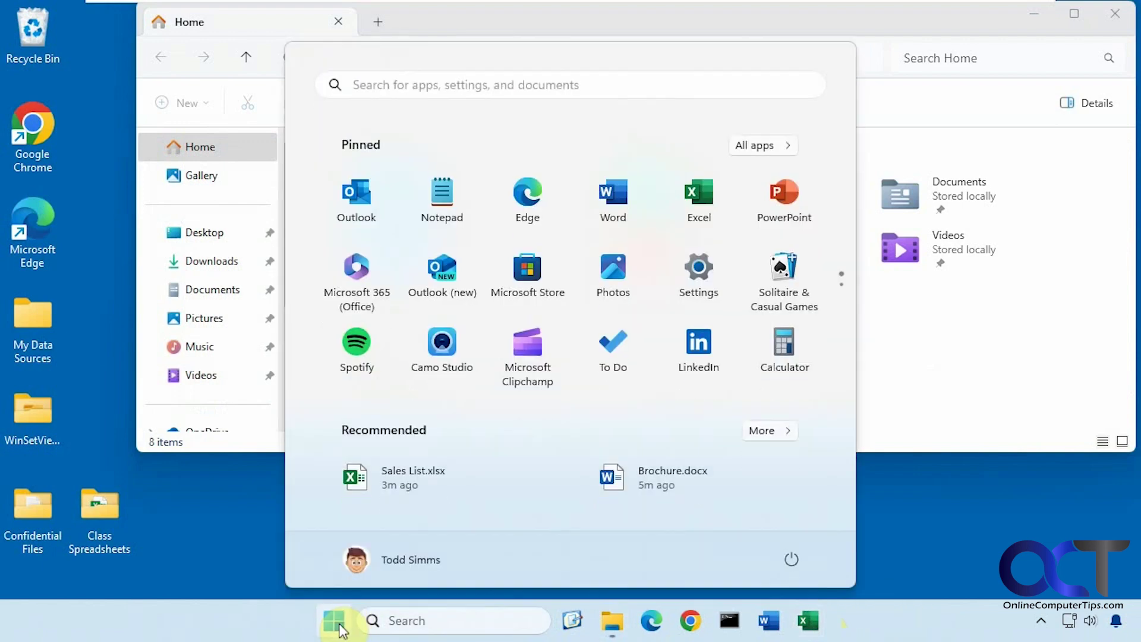
click(698, 267)
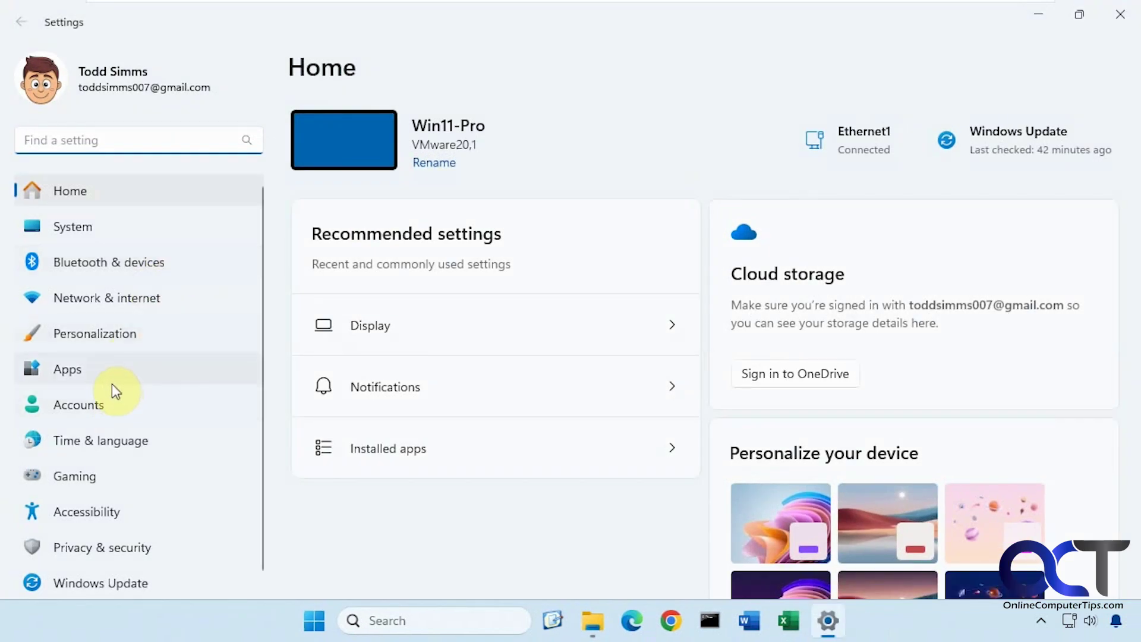
click(111, 333)
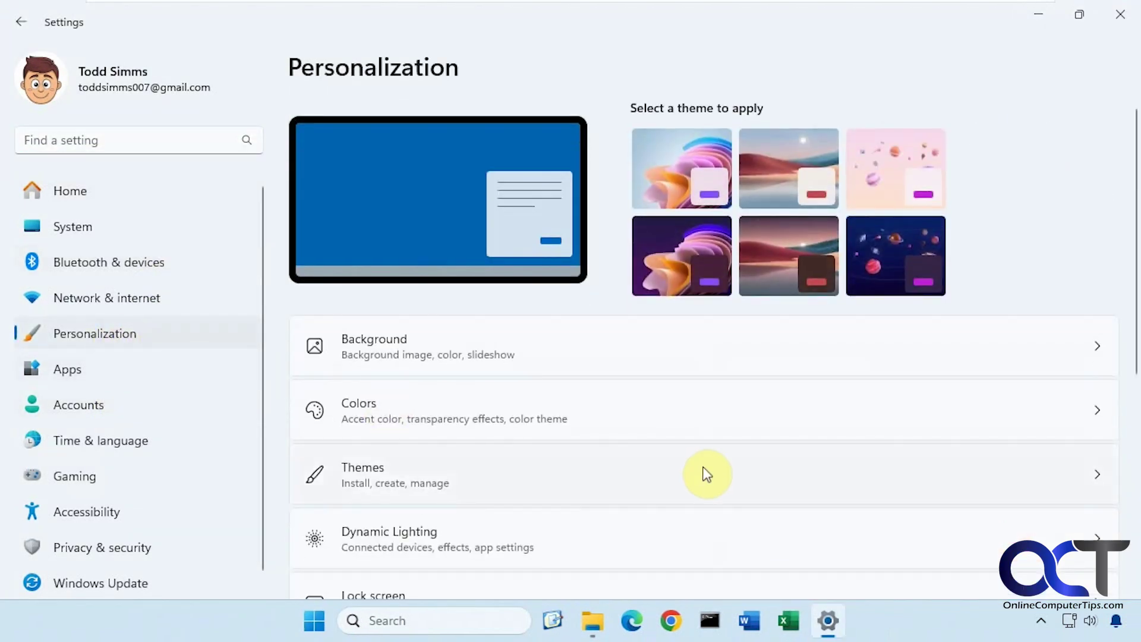
scroll(706, 474, down, 5)
click(641, 506)
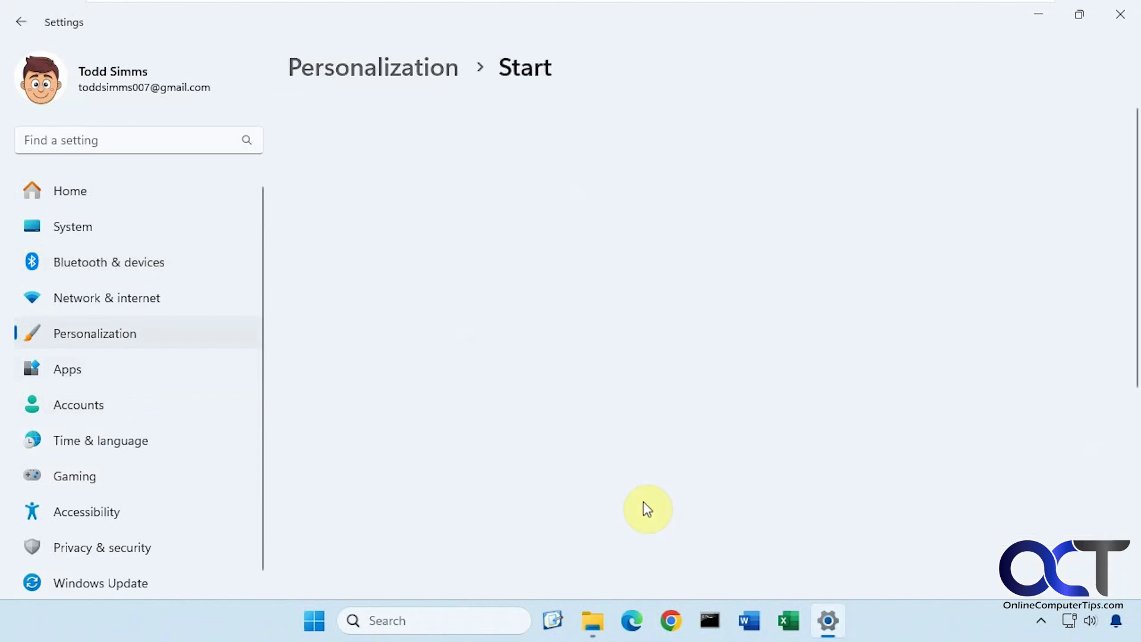
scroll(645, 504, down, 3)
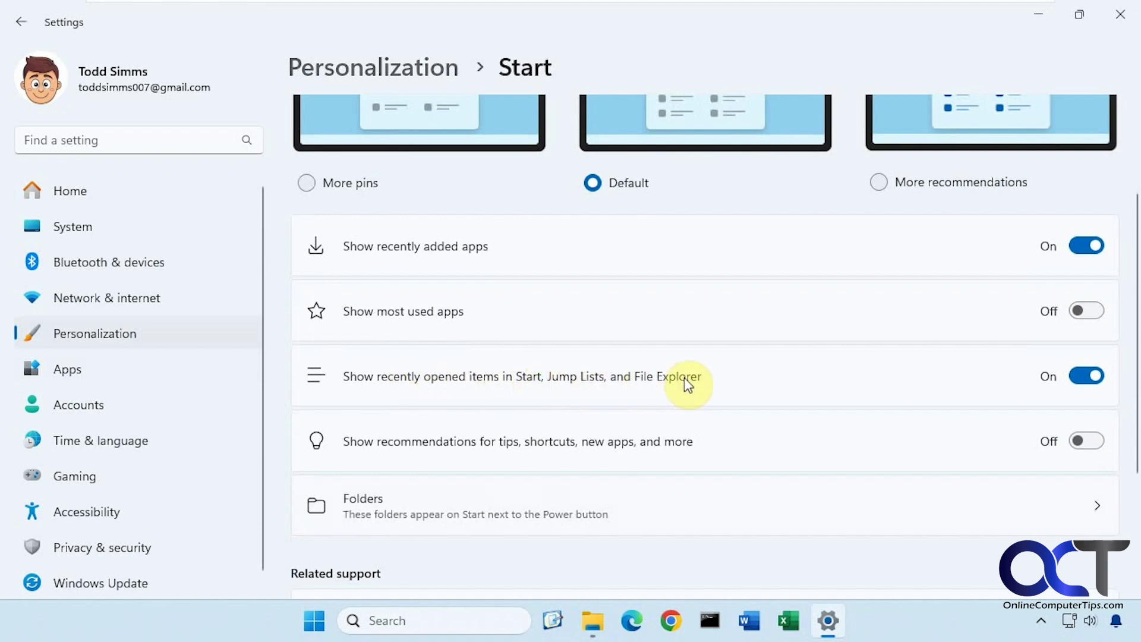
Switch 'Show recently opened items' Off, confirm Excel's jump list has no recent files, and launch Excel.
right_click(797, 618)
right_click(749, 620)
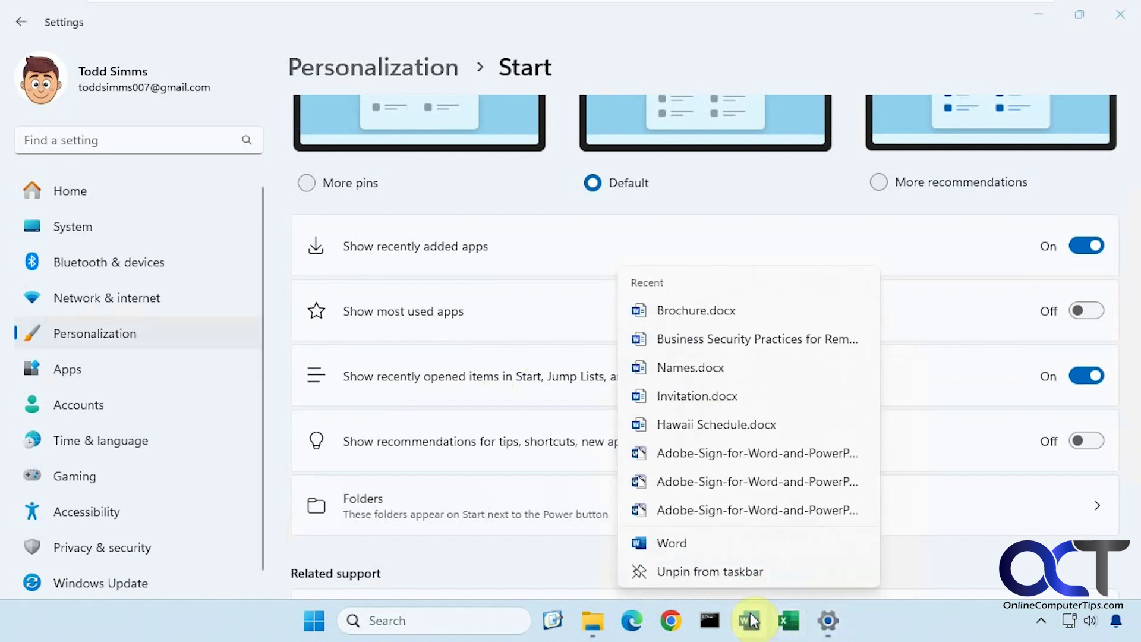
click(910, 635)
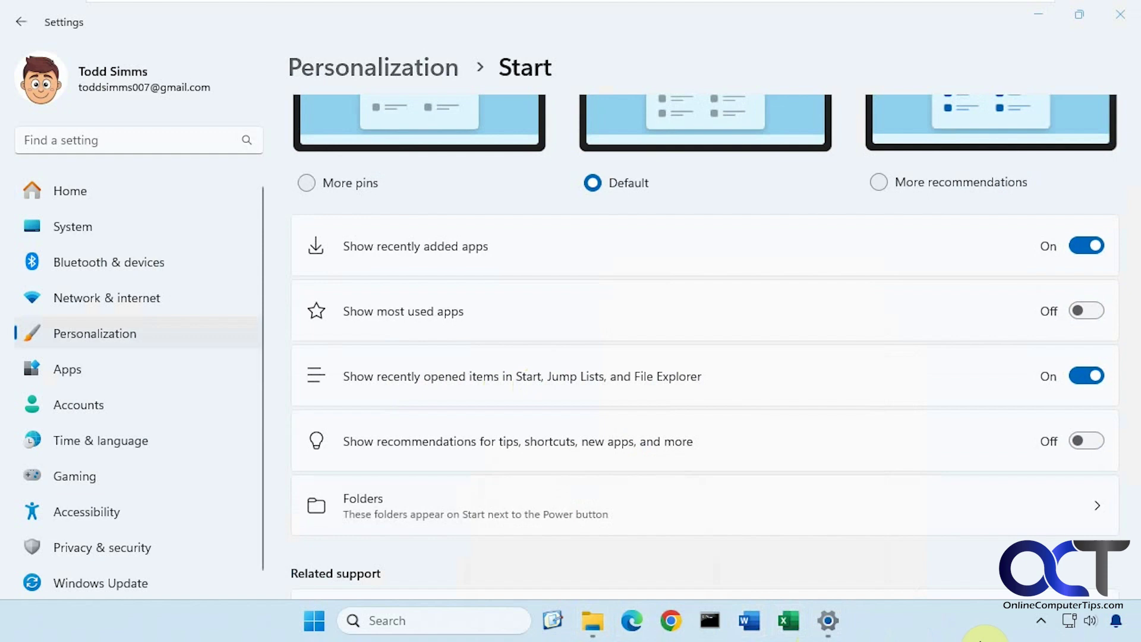
click(1083, 381)
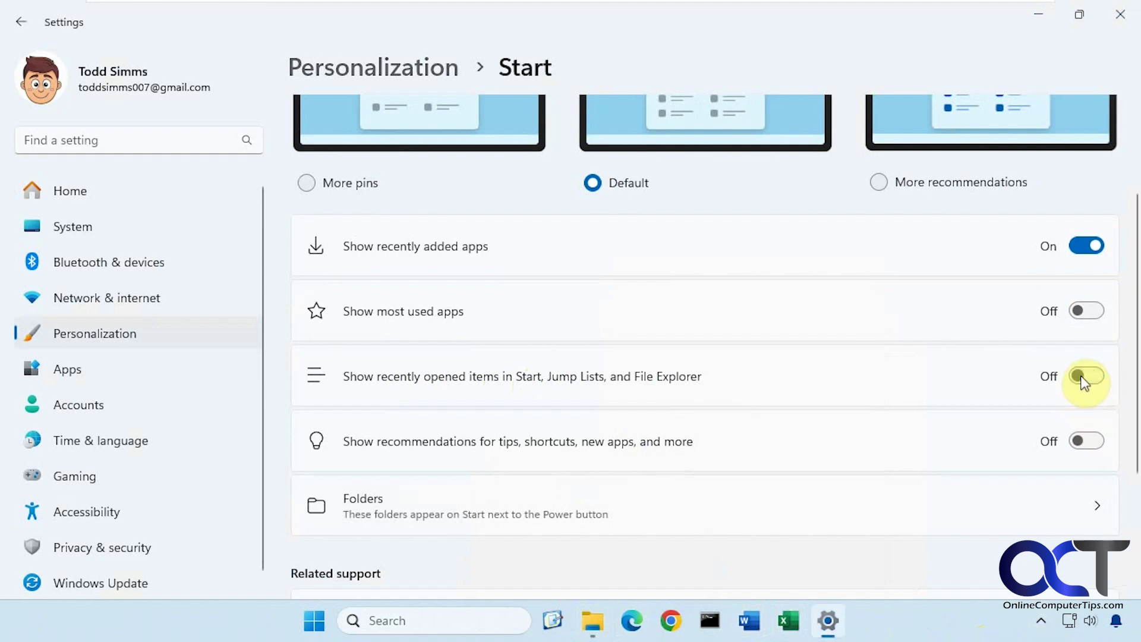
right_click(789, 623)
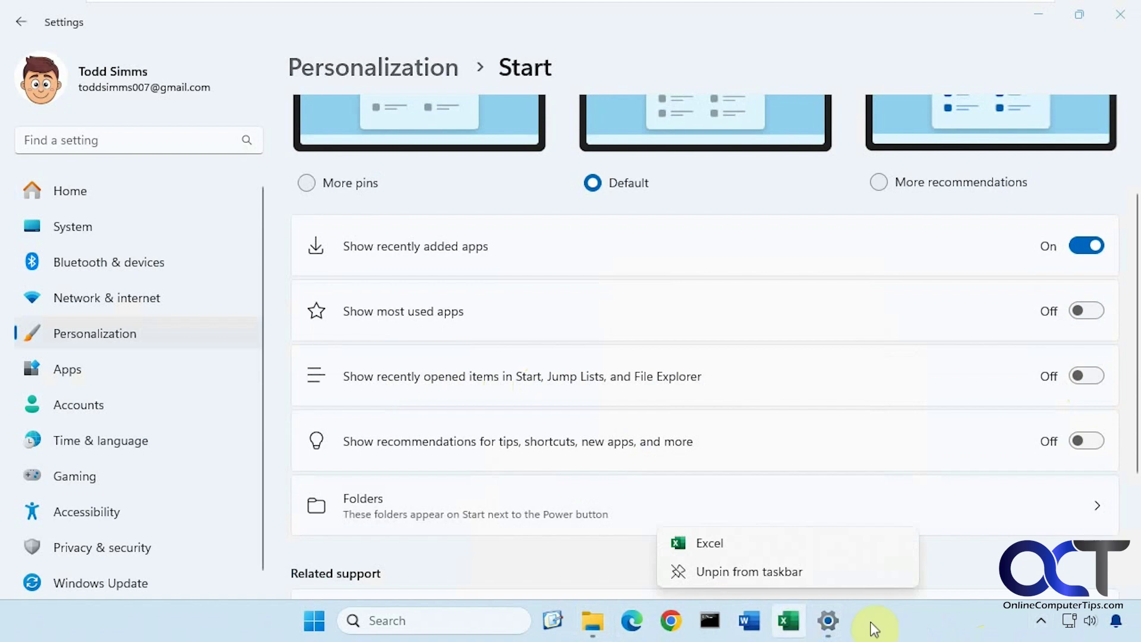
click(789, 621)
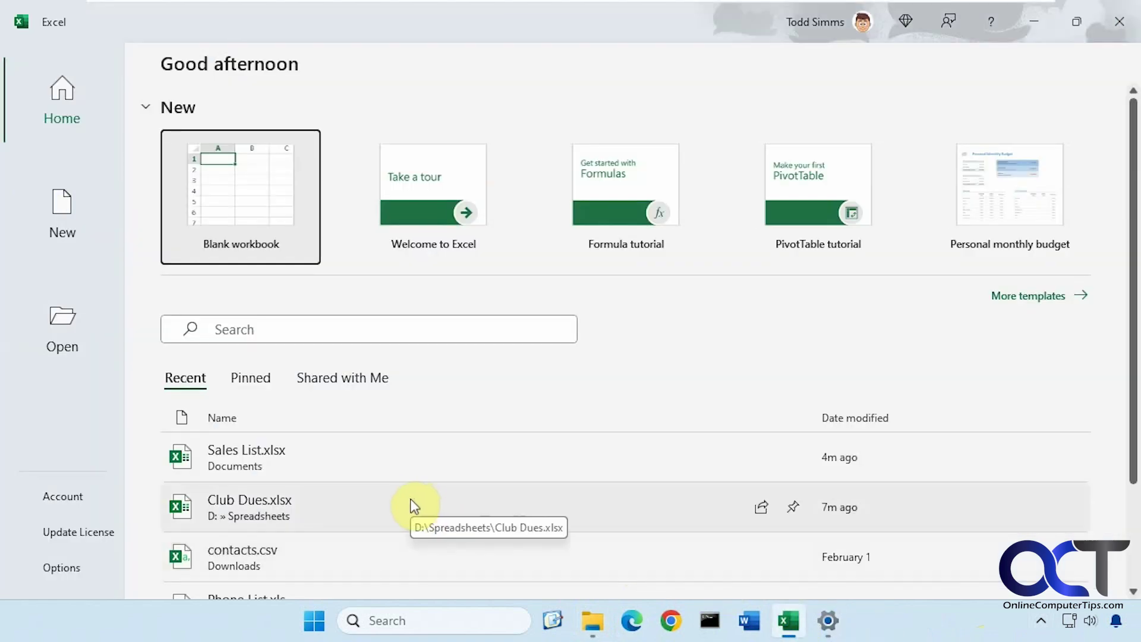
Open Club Dues.xlsx and correct cell D2's amount from 121.52 to 121.72.
click(416, 506)
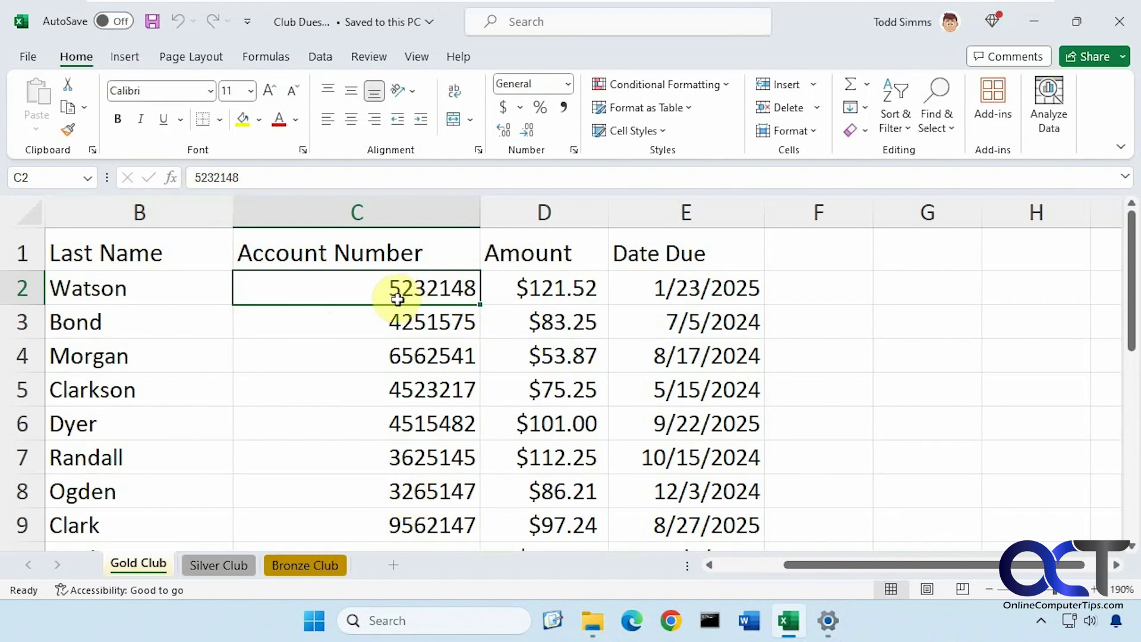
double_click(580, 290)
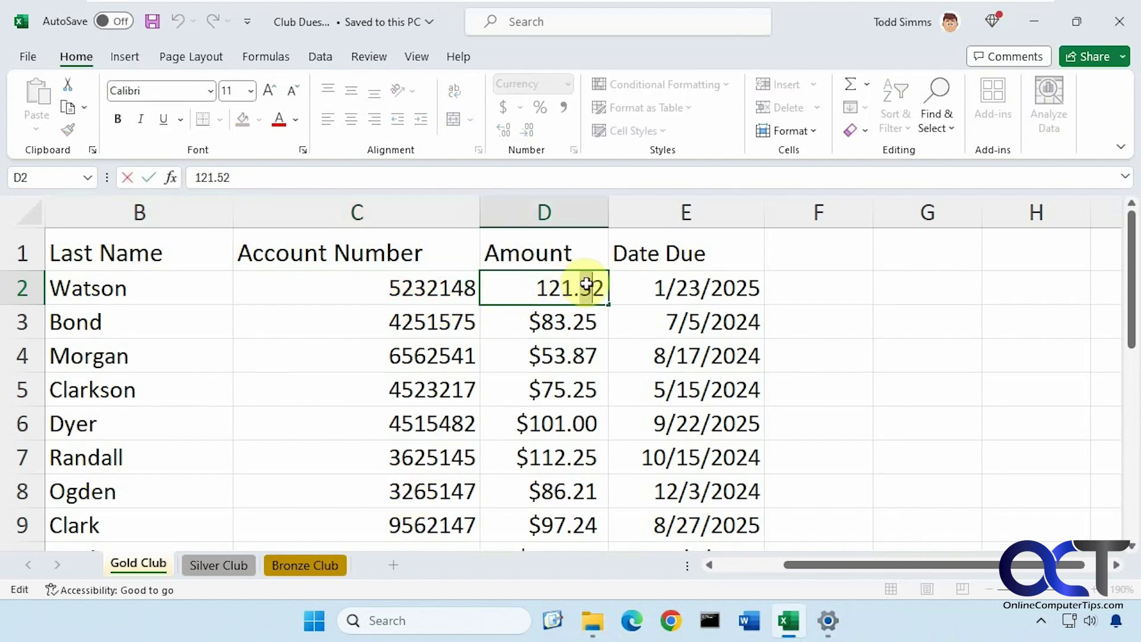
drag(582, 288, 593, 288)
text(7)
click(572, 309)
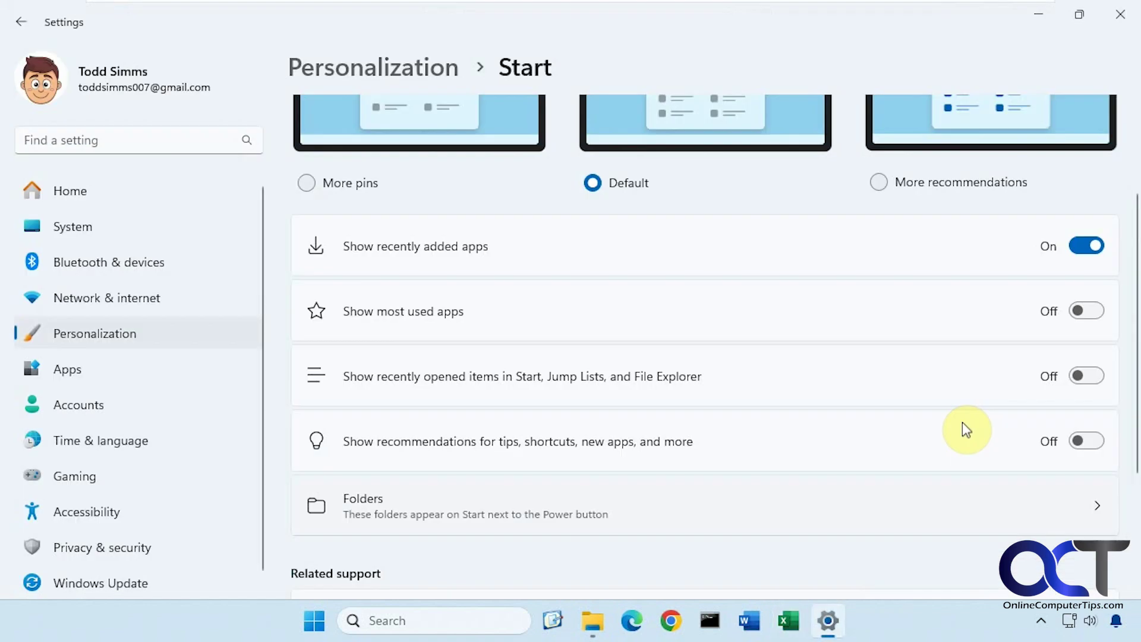
Confirm Excel's, Word's and File Explorer's jump lists and Start's Recommended area no longer show recent files.
right_click(789, 620)
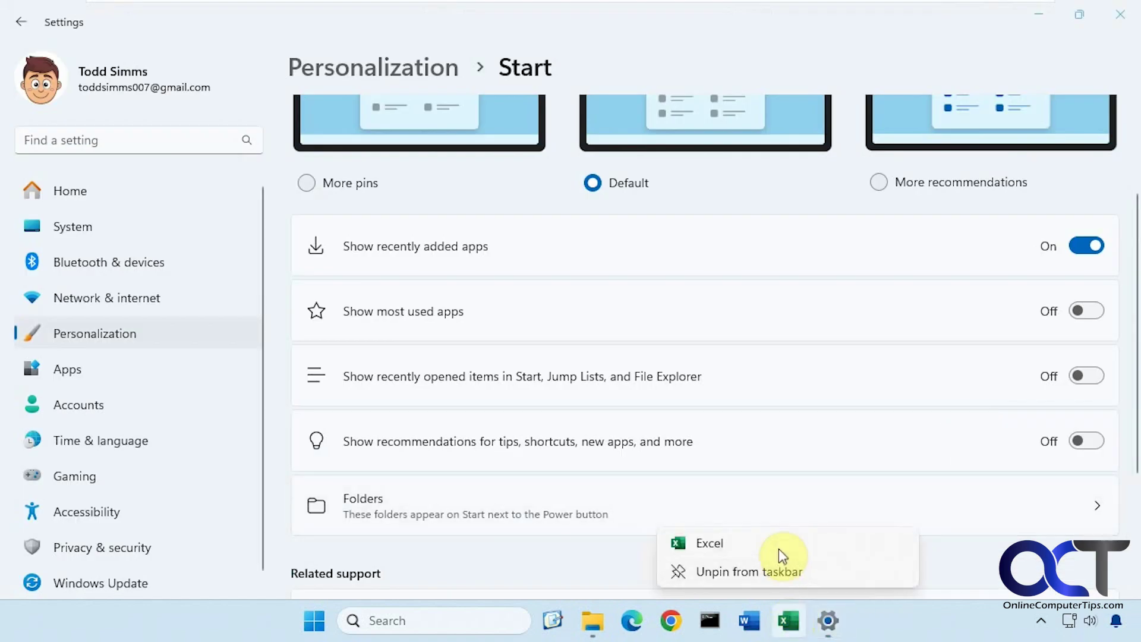
click(867, 619)
right_click(750, 624)
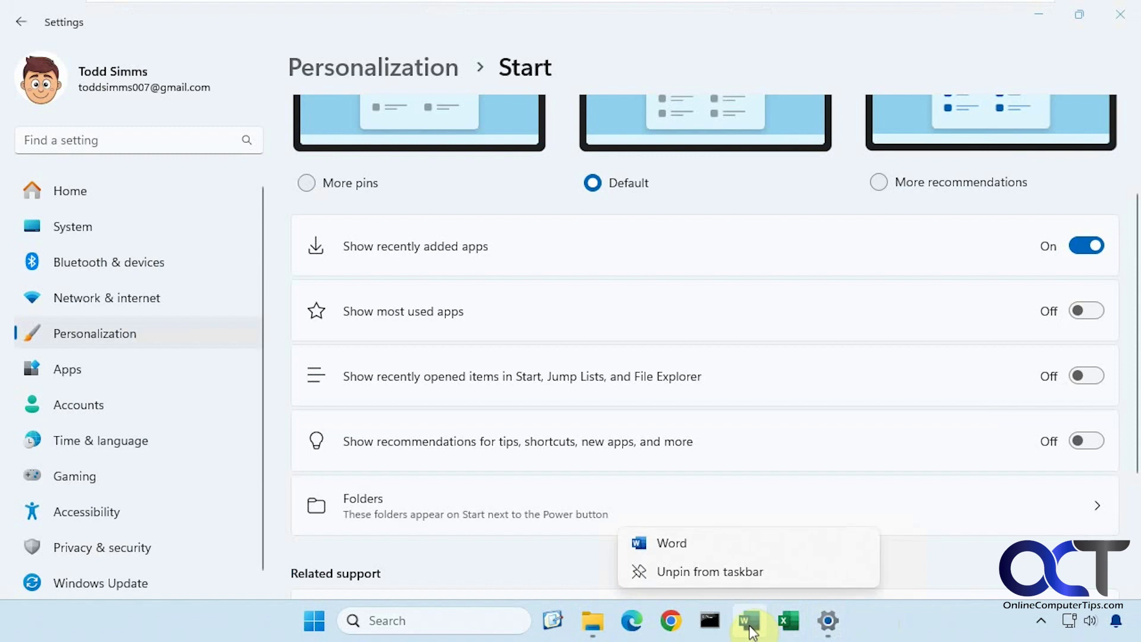
click(886, 629)
right_click(593, 621)
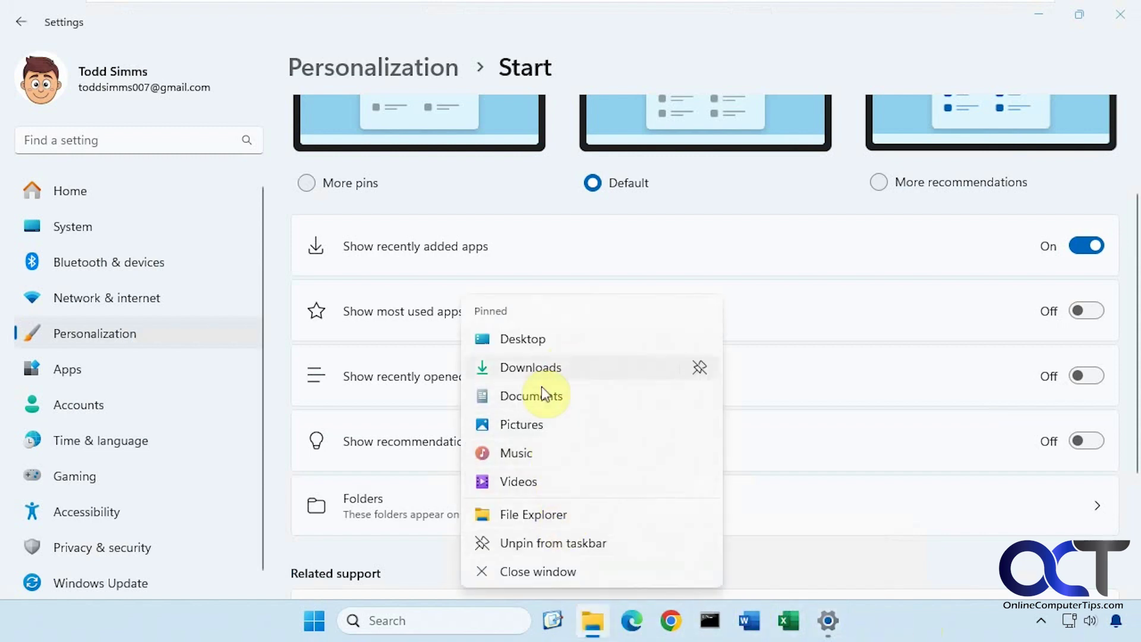
click(885, 634)
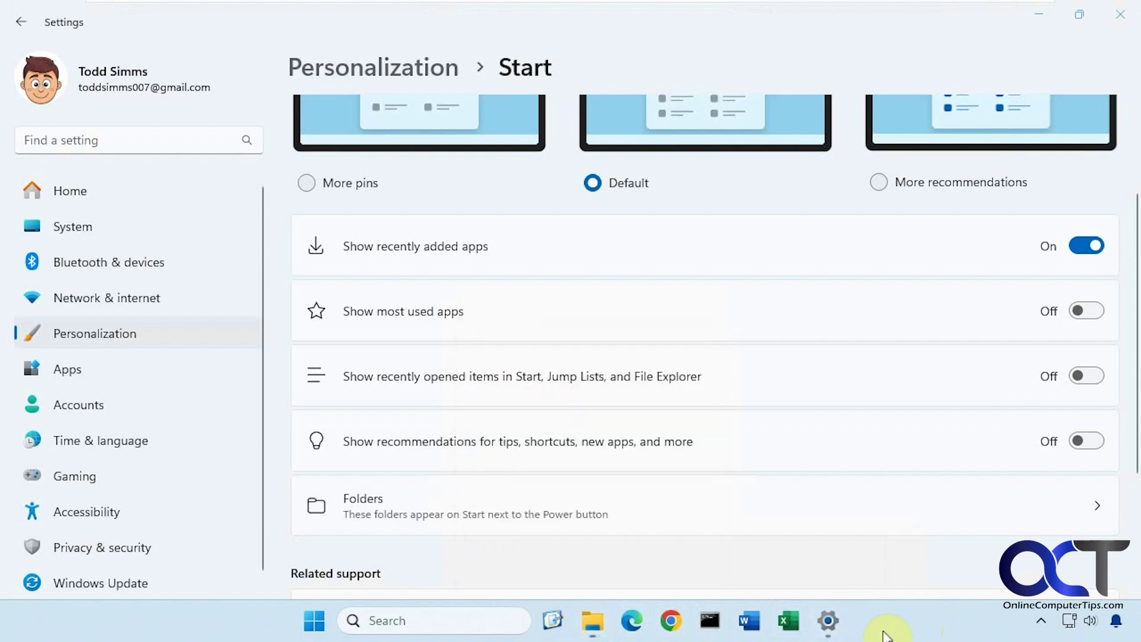
click(315, 621)
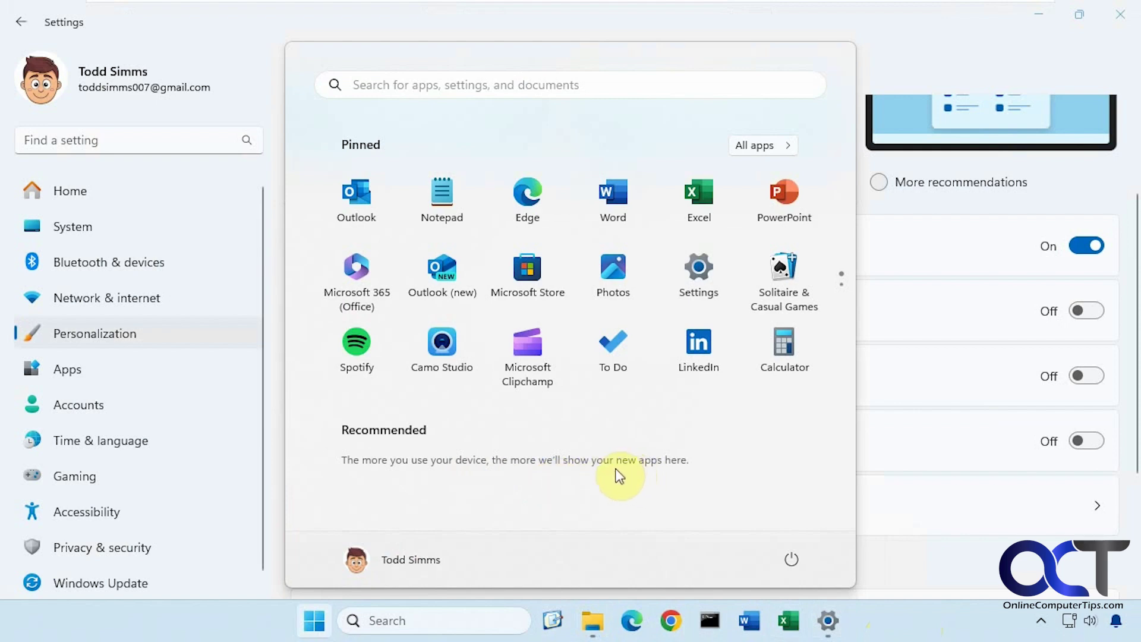
Clear File Explorer history in Folder Options, then reopen File Explorer to confirm Recent files are gone.
click(593, 621)
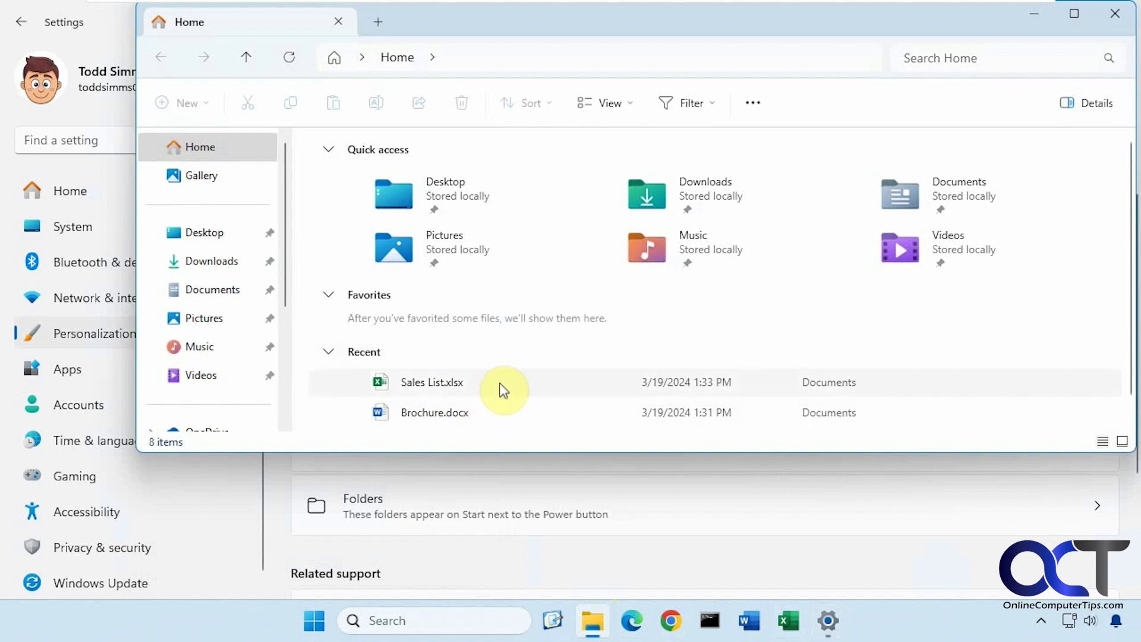
click(753, 103)
click(722, 287)
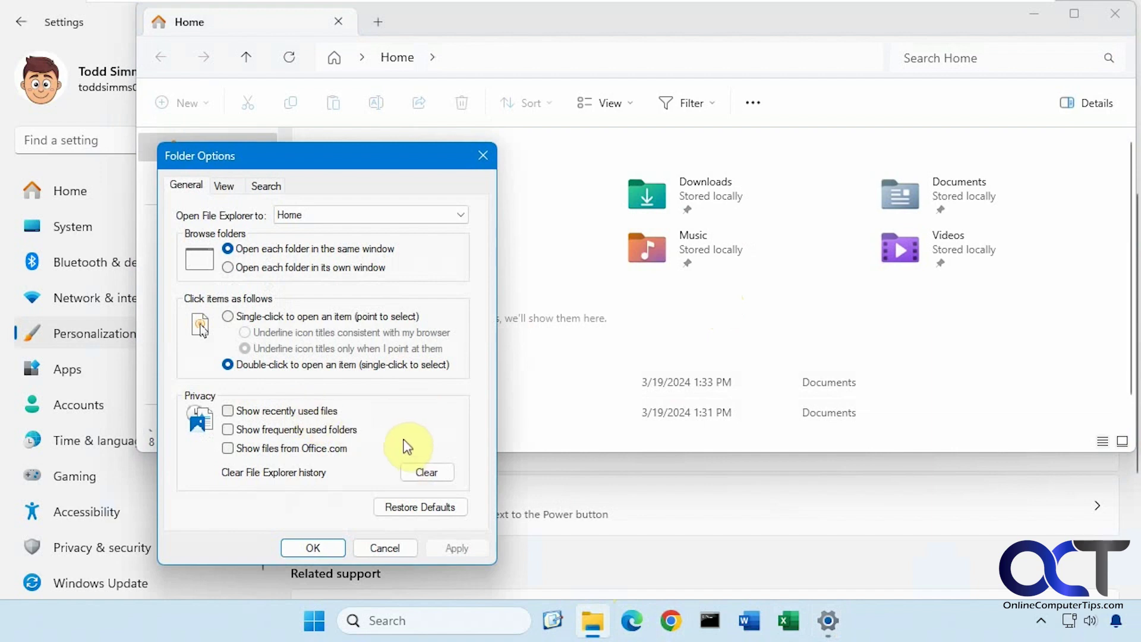
click(429, 469)
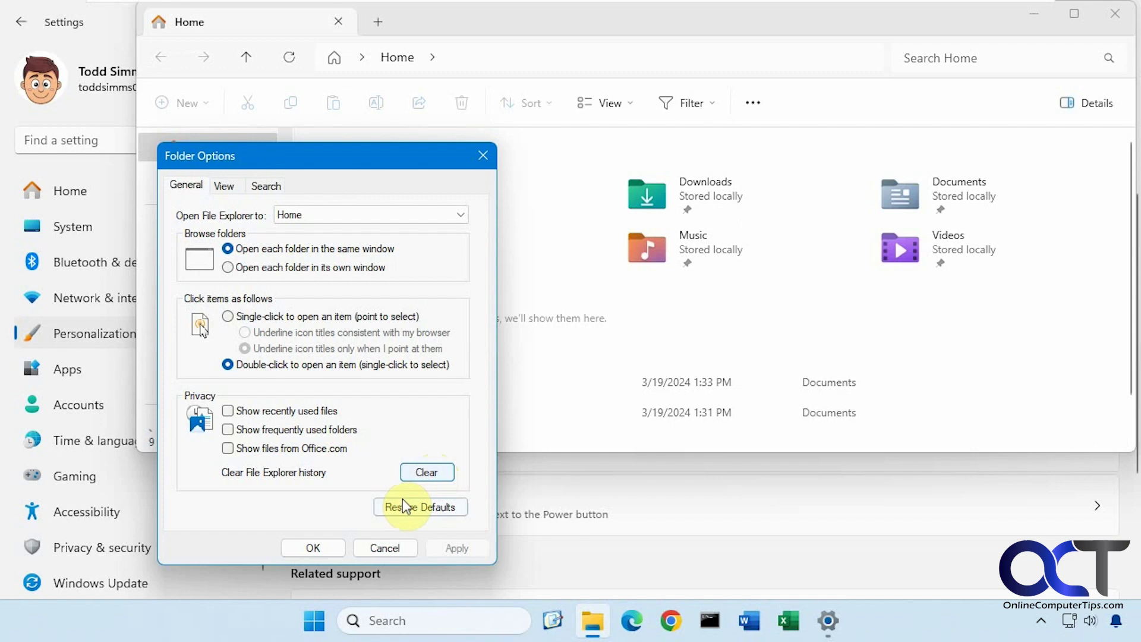
click(321, 546)
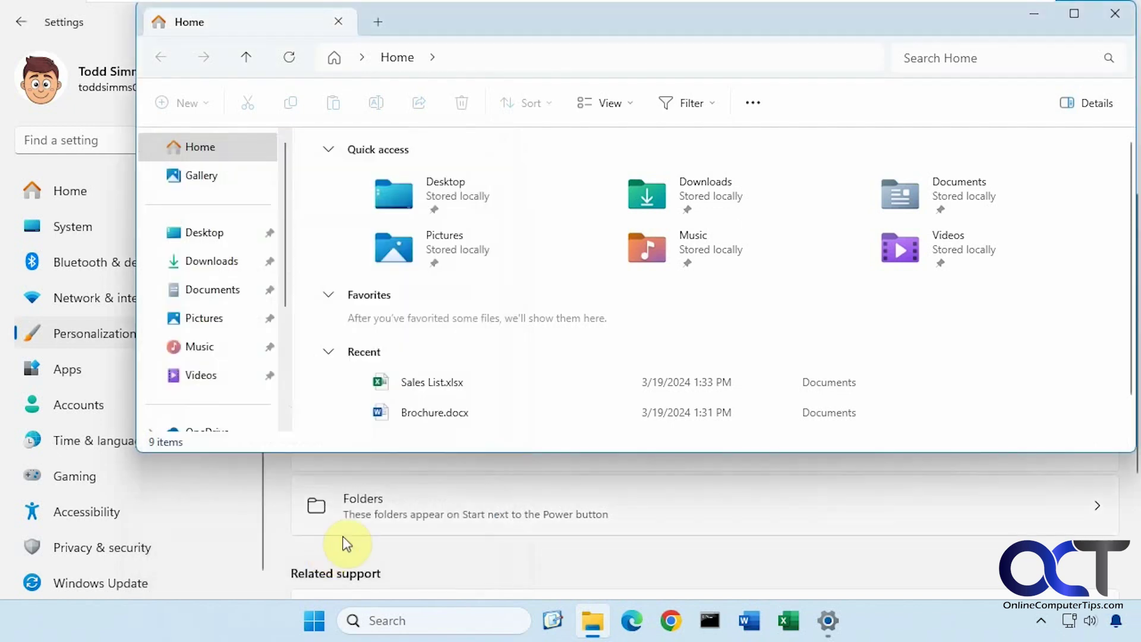
click(1096, 18)
click(593, 620)
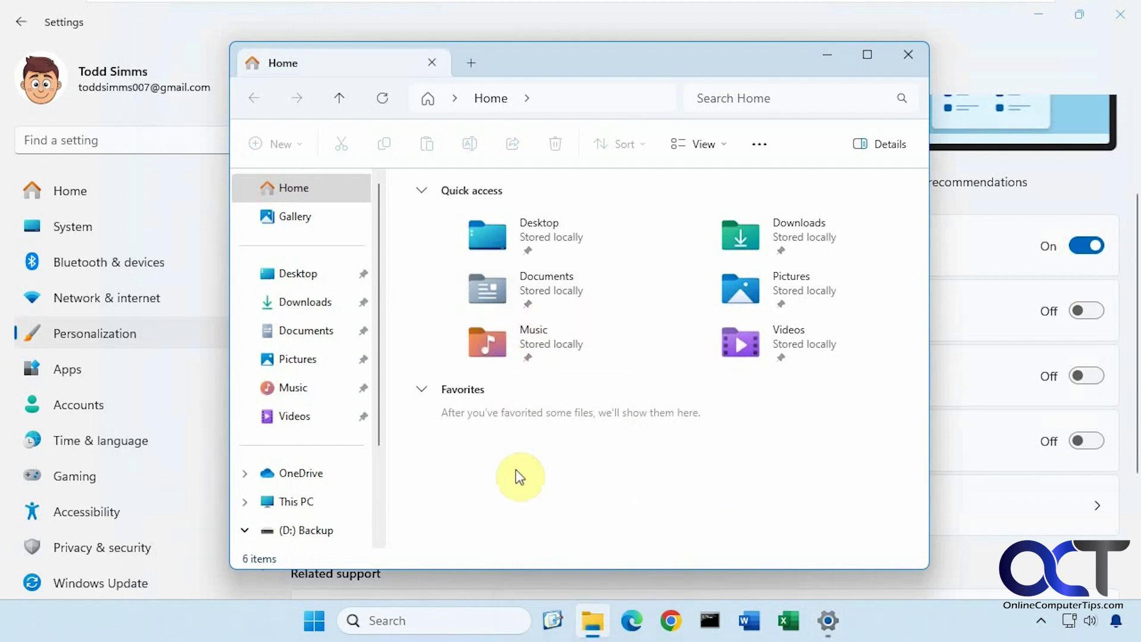
Review Folder Options' Privacy section, cancel without changes, and return to the Settings window.
click(761, 145)
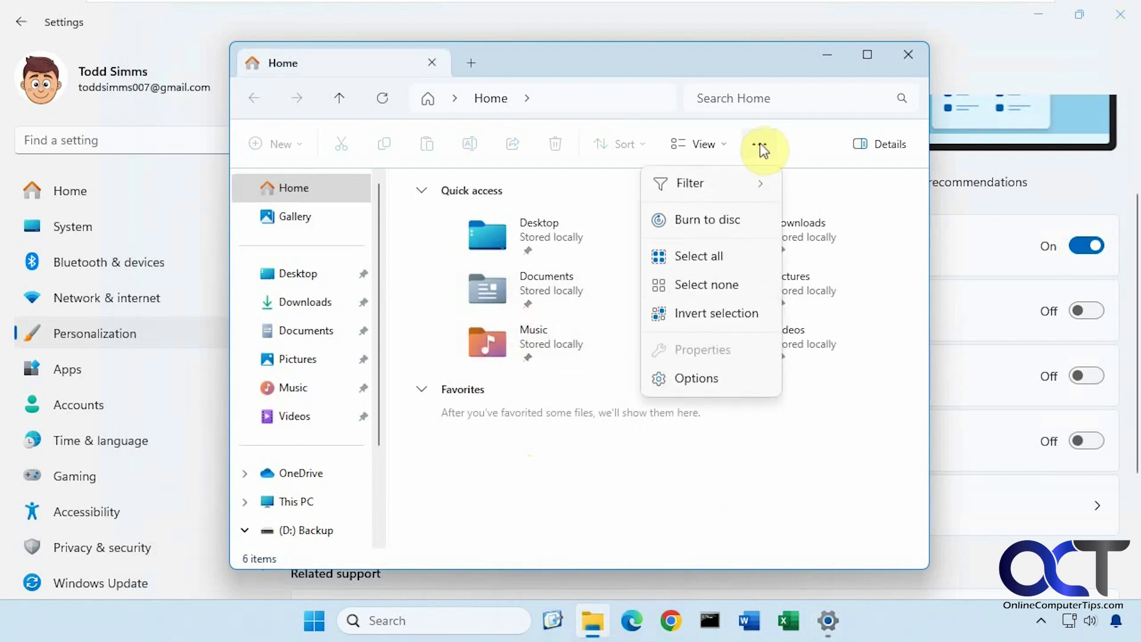
click(701, 380)
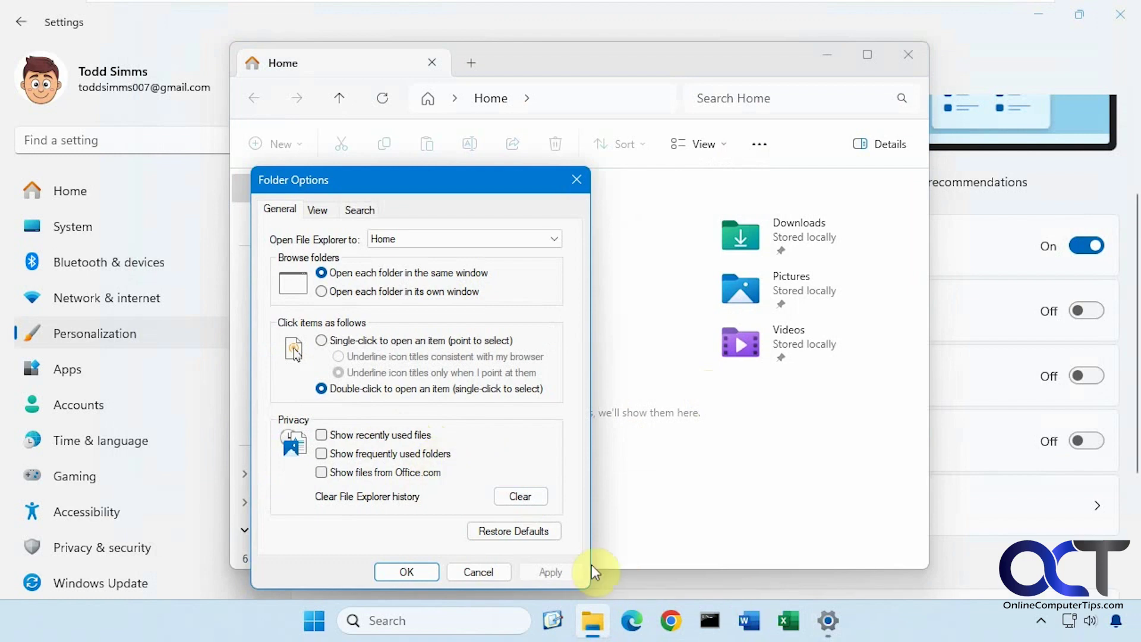
click(479, 572)
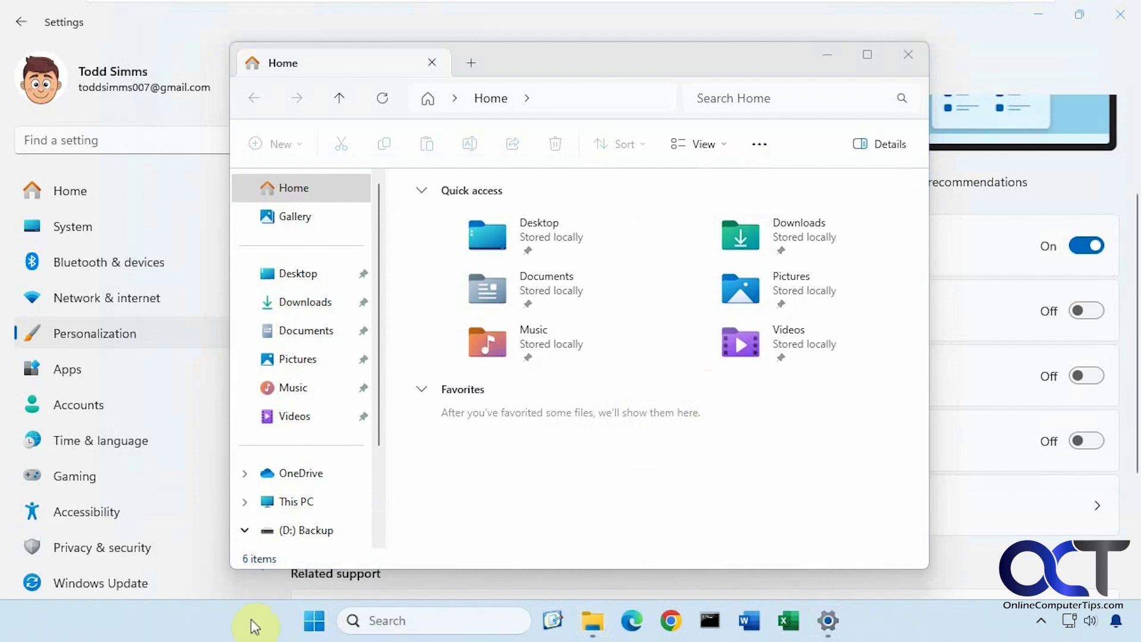
click(828, 621)
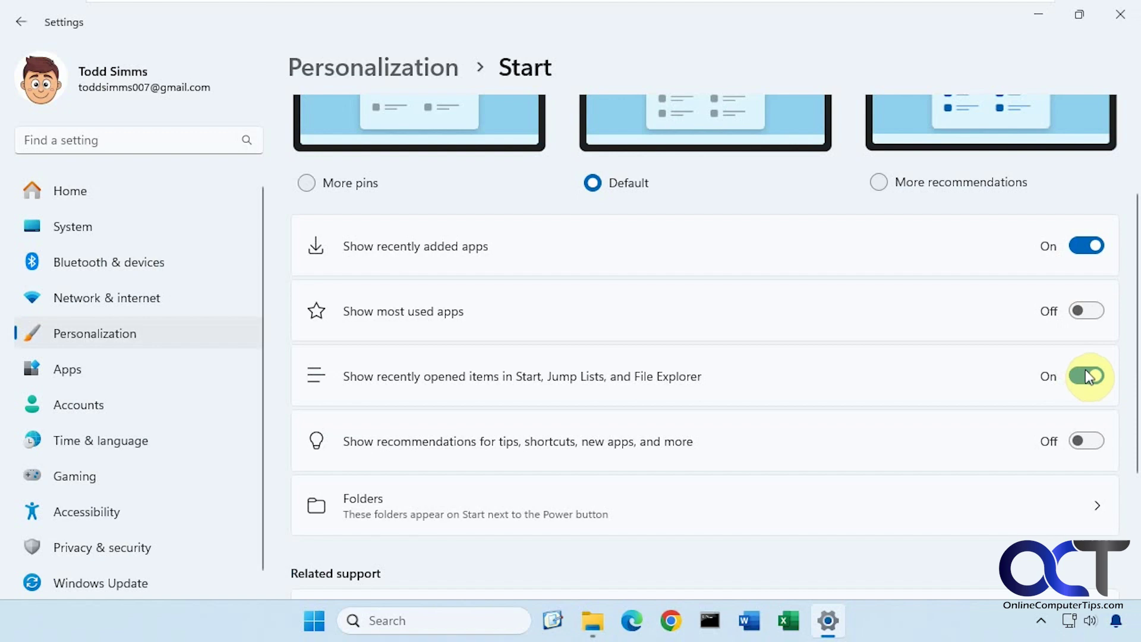
Check Excel's and Word's taskbar jump lists for recent files.
right_click(792, 623)
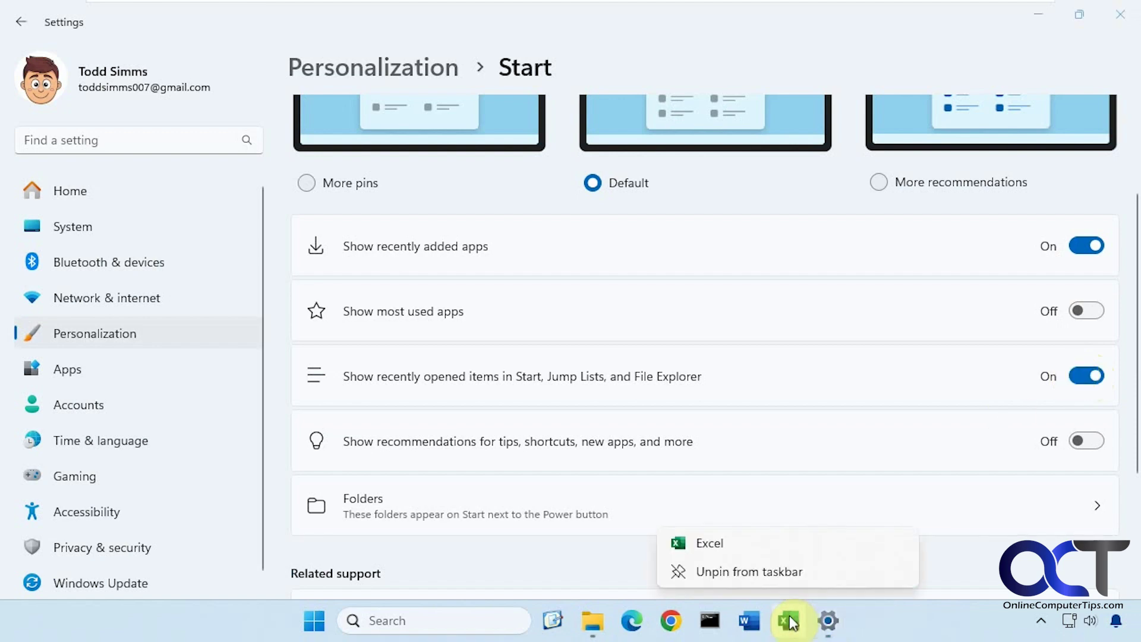
right_click(751, 623)
click(875, 620)
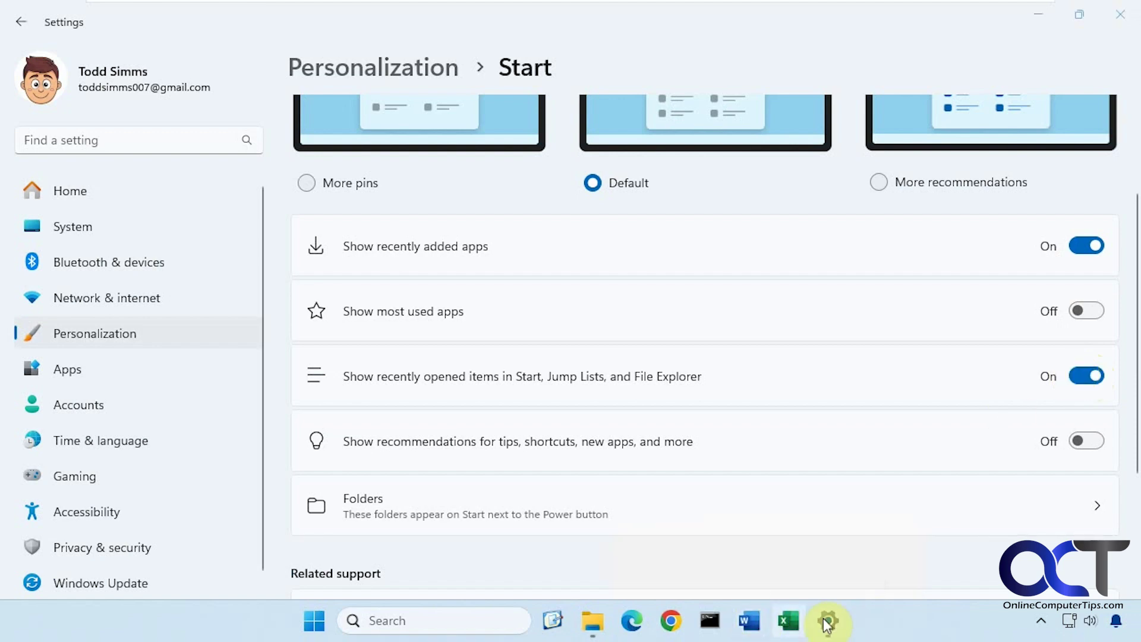
Open and close Club Dues.xlsx in Excel, then verify it appears under Recent in Excel's jump list.
click(790, 621)
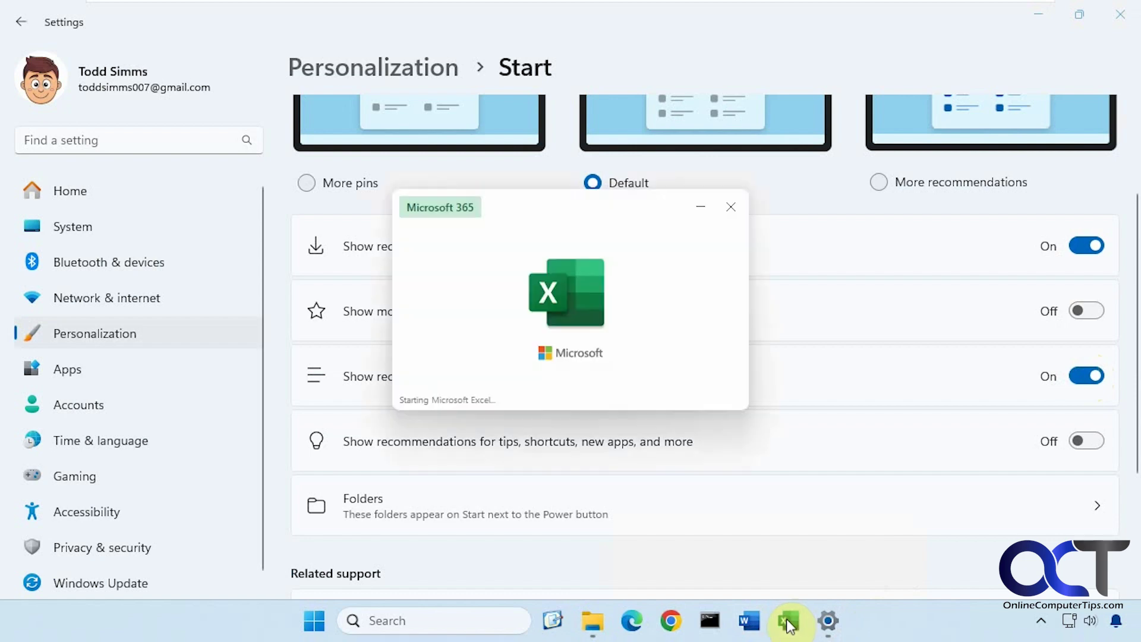
click(318, 467)
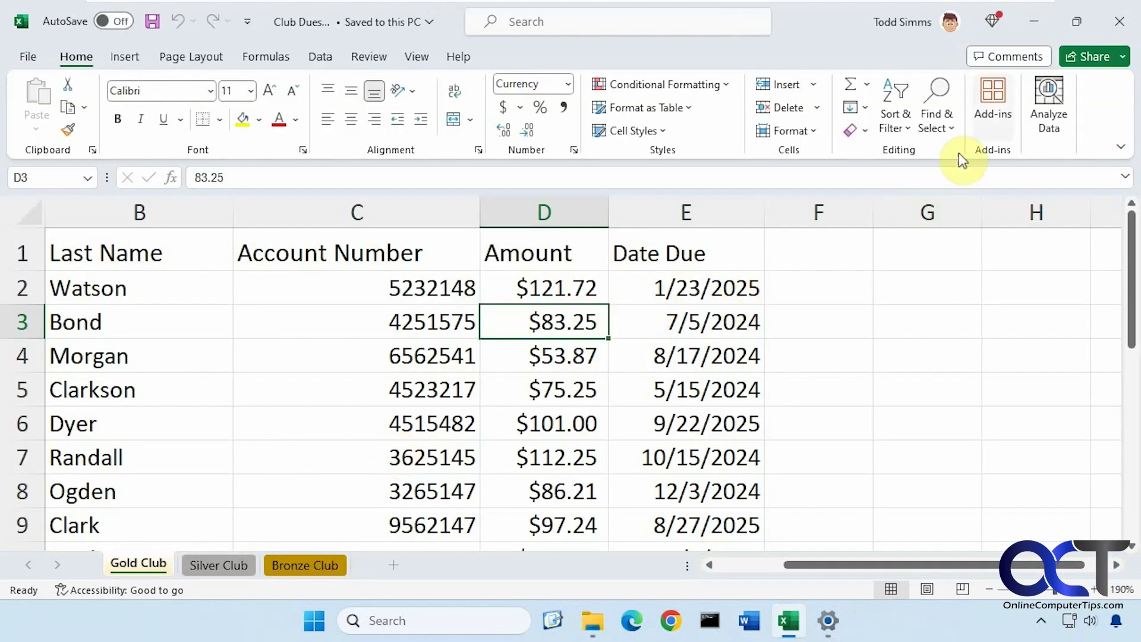
click(1120, 21)
right_click(790, 618)
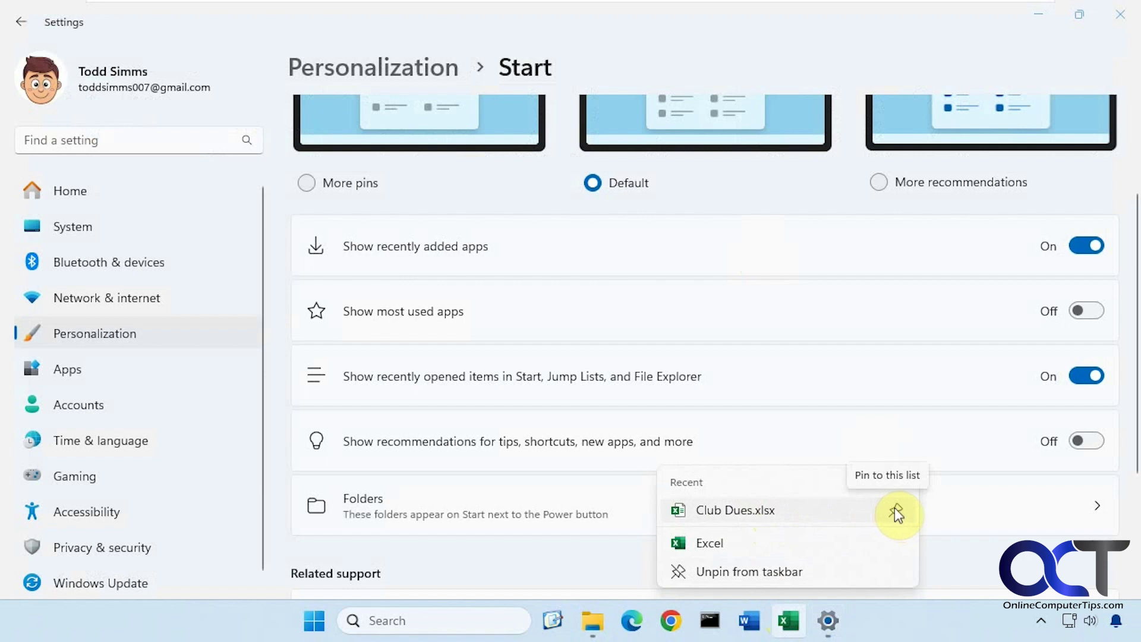
click(894, 622)
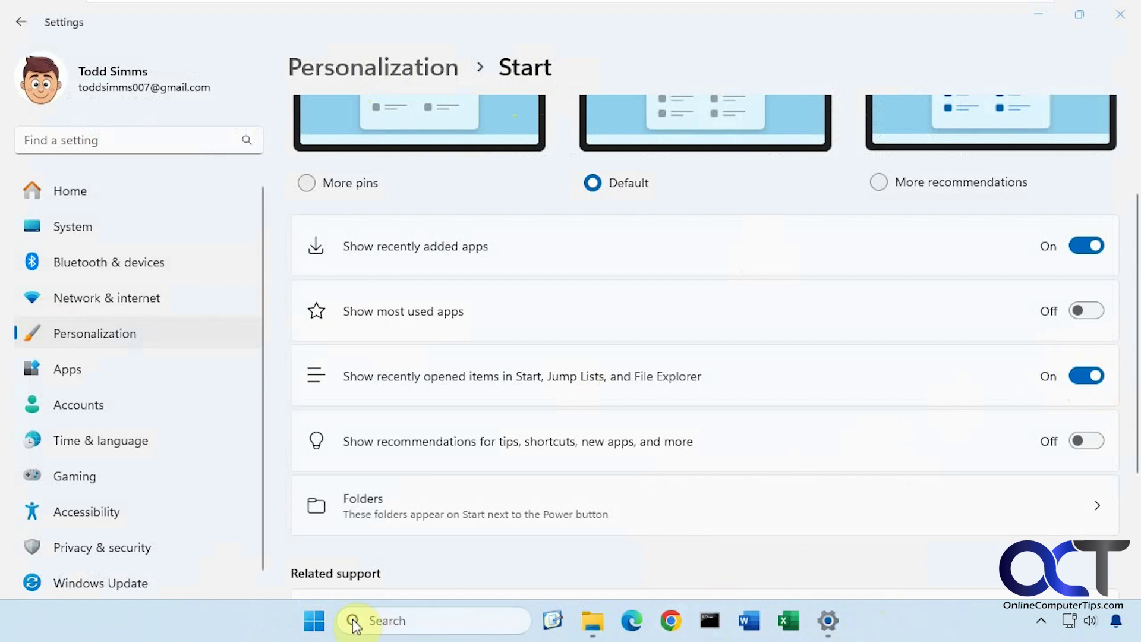
click(313, 621)
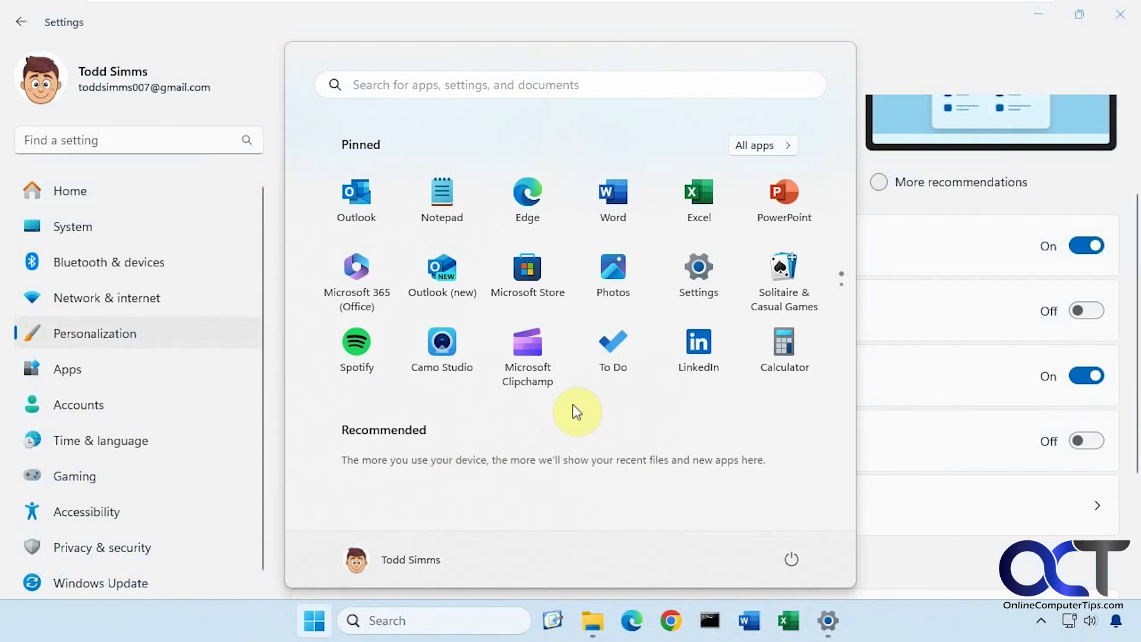
click(862, 594)
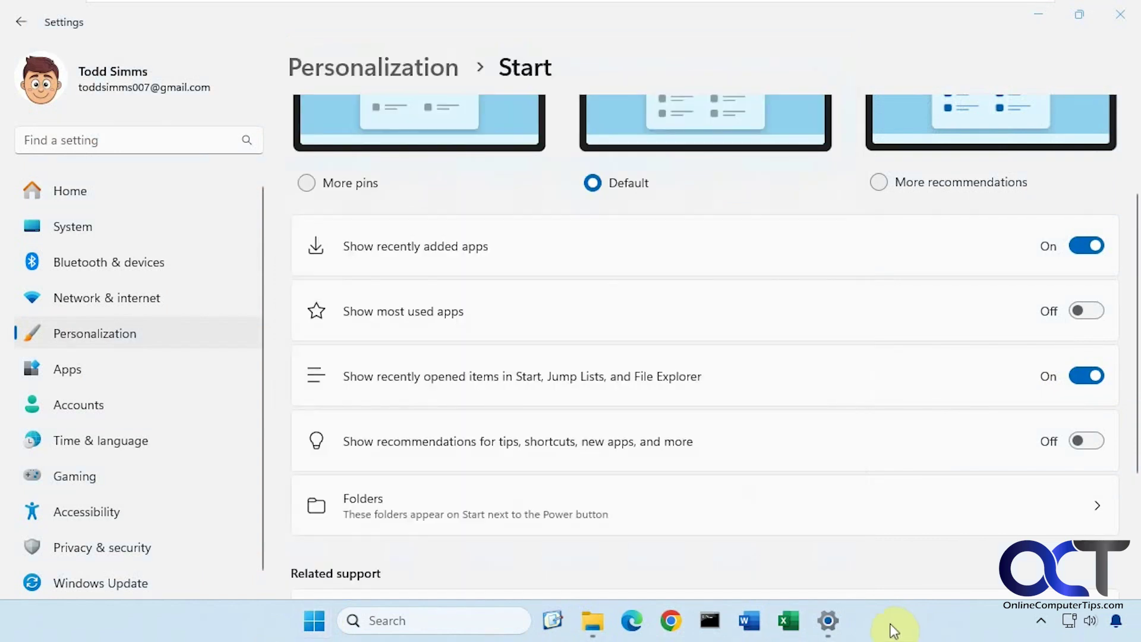